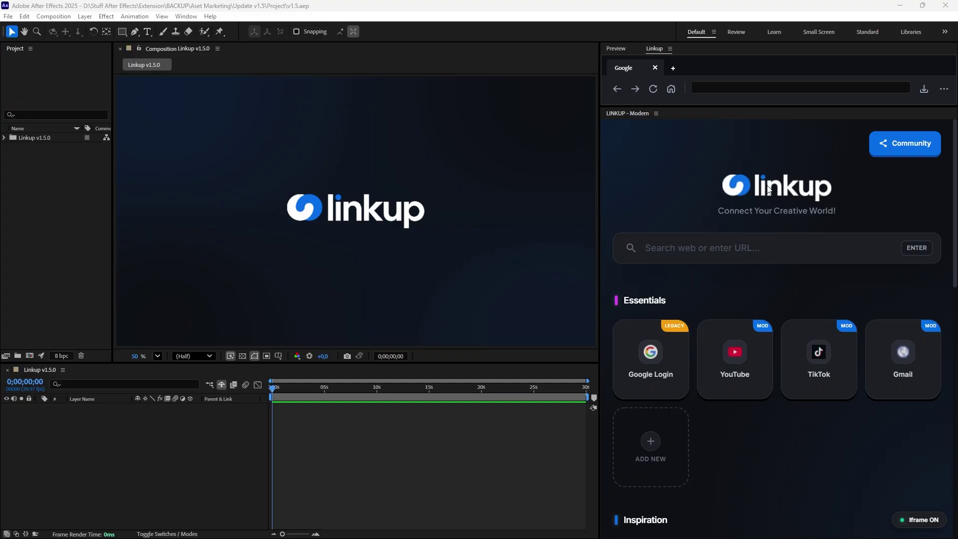
pyautogui.click(741, 87)
pyautogui.write('https://accounts.google.com')
pyautogui.press('Return')
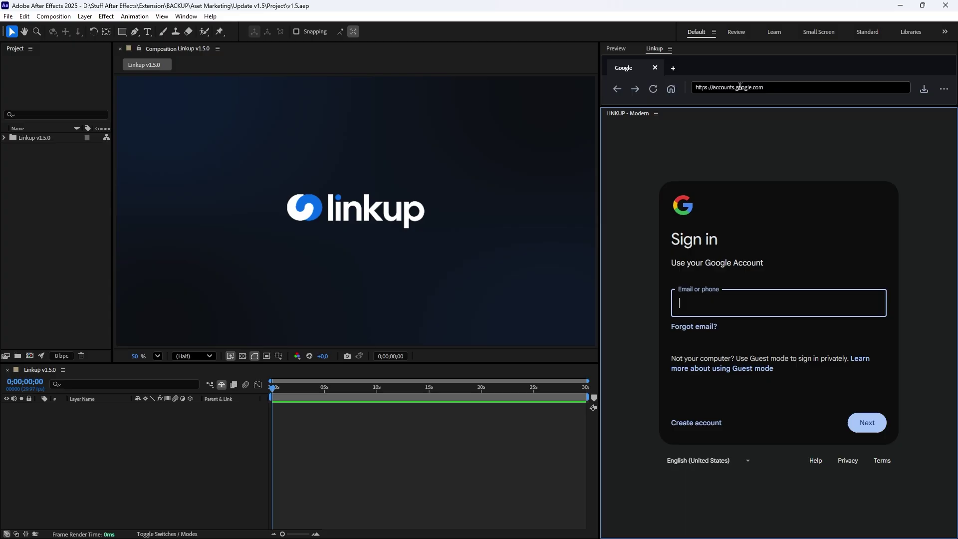
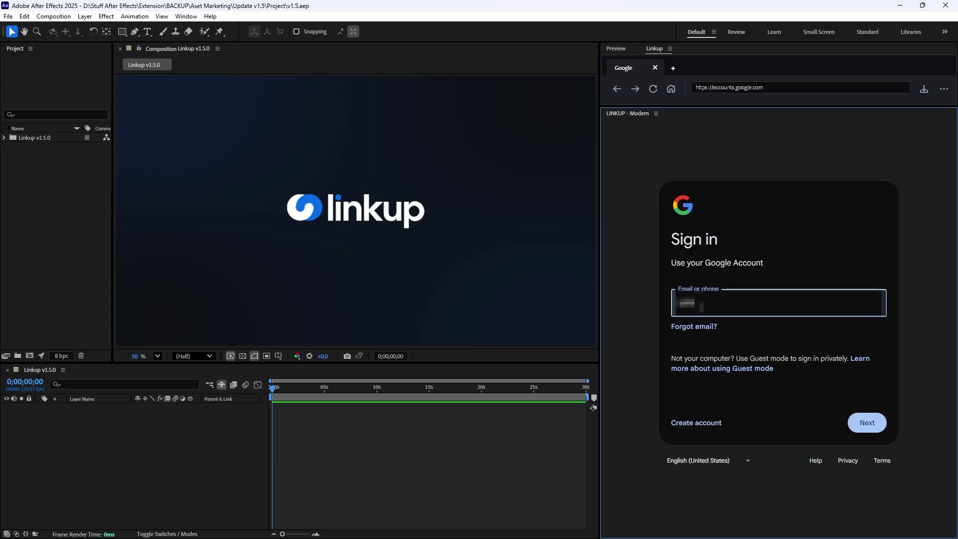
# Submit the Gmail account e-mail. Google rejects it as an insecure browser.
pyautogui.press('Return')
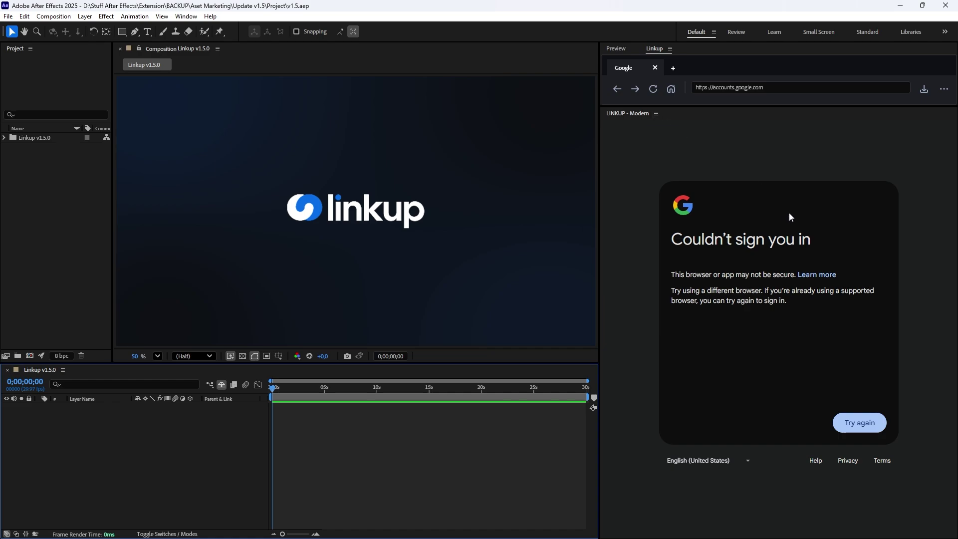
# Set the Linkup browser identity to Legacy (Default) and save, reloading Google sign-in.
pyautogui.click(944, 89)
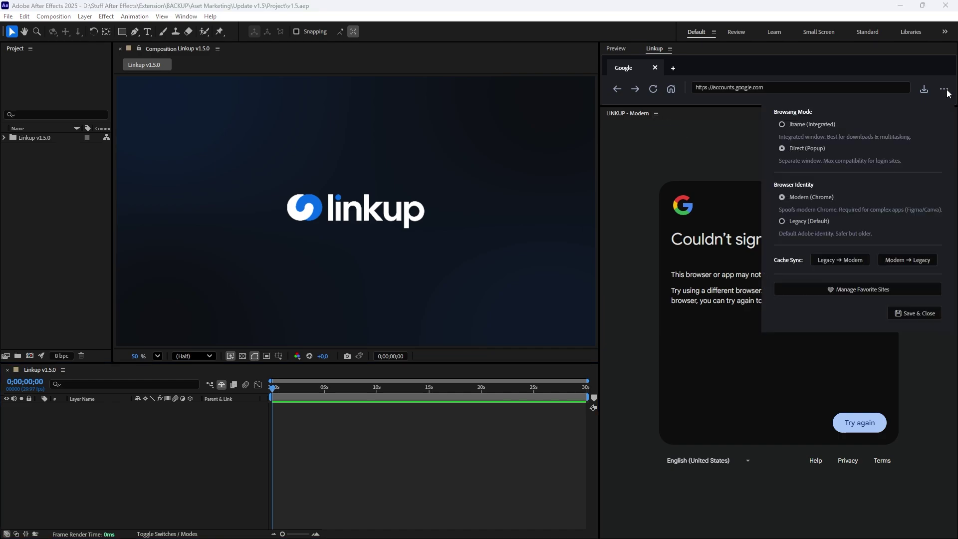
pyautogui.click(800, 223)
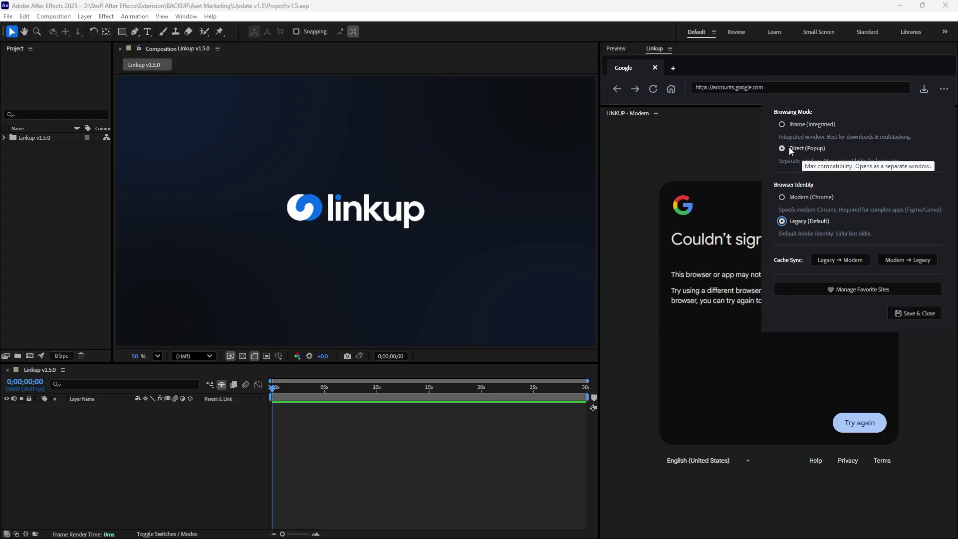
pyautogui.click(906, 314)
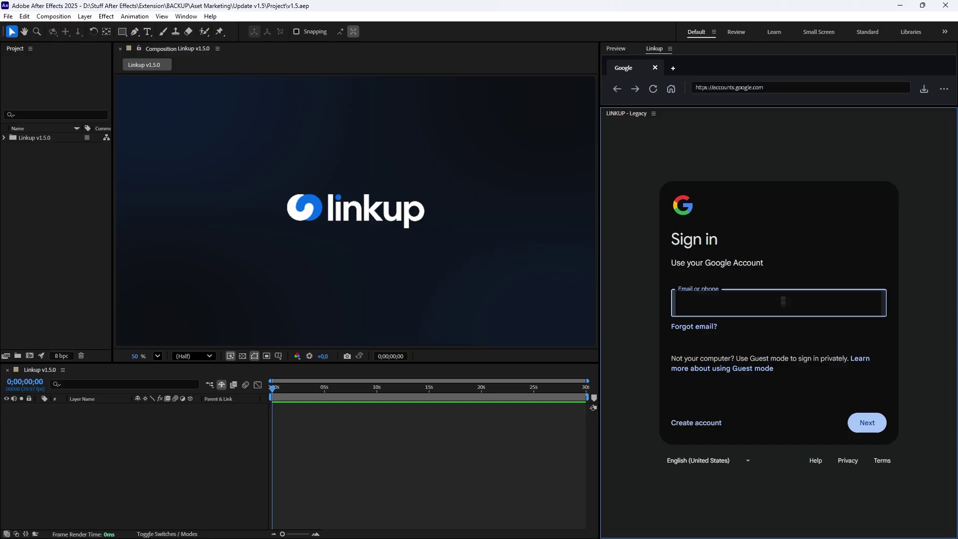
# Sign in with the account e-mail and password to reach the Google Account home page.
pyautogui.write('xxxx')
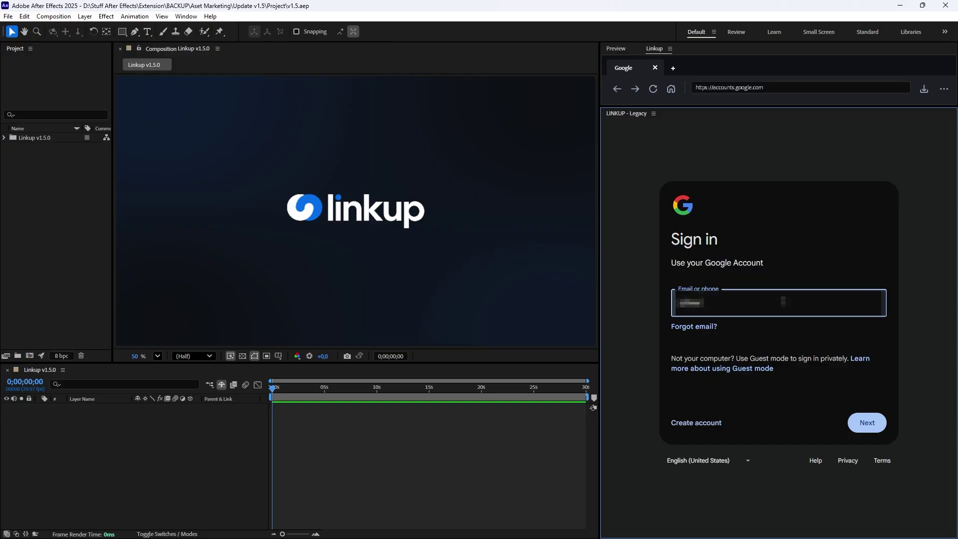
pyautogui.write('xxxxxxxxxxxxx')
pyautogui.press('Return')
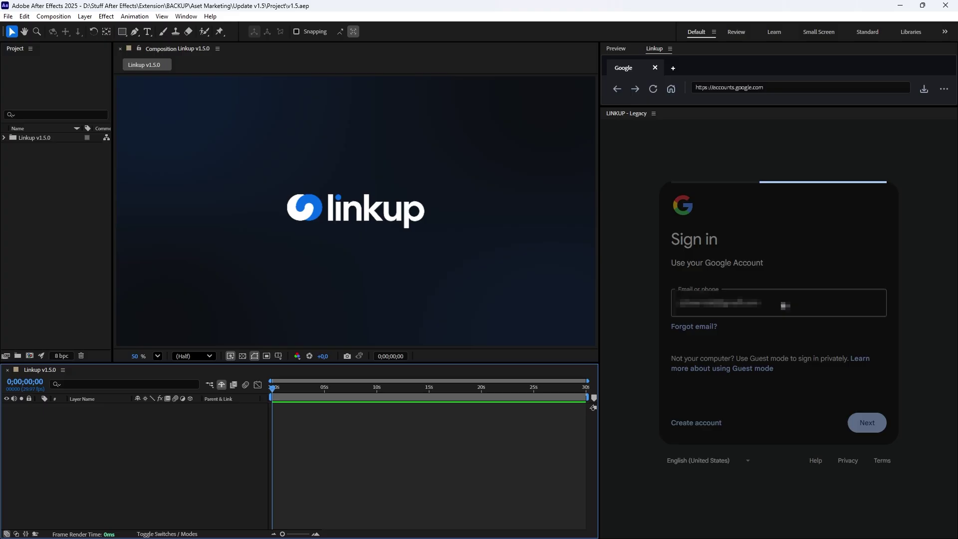
pyautogui.click(749, 364)
pyautogui.write('x')
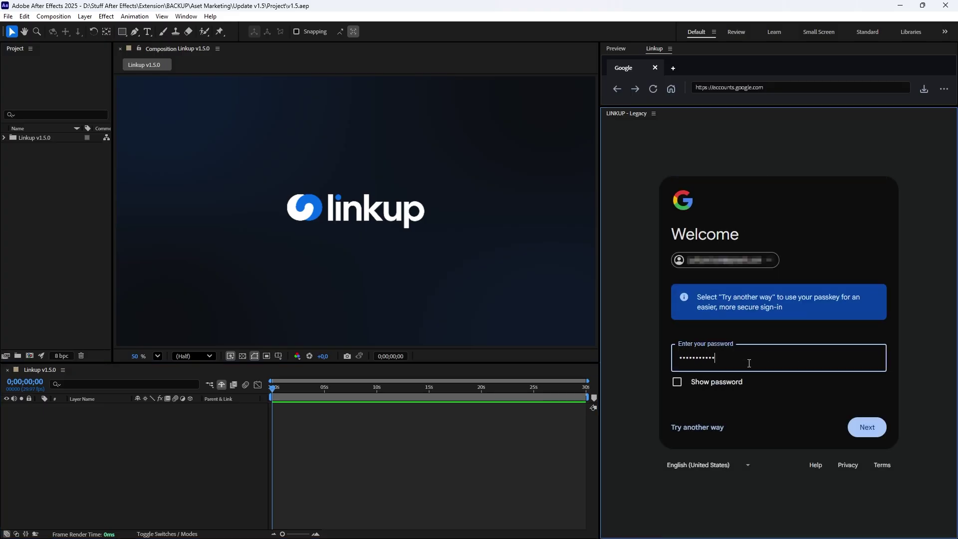
pyautogui.write('xxxxxxxxxx')
pyautogui.press('Return')
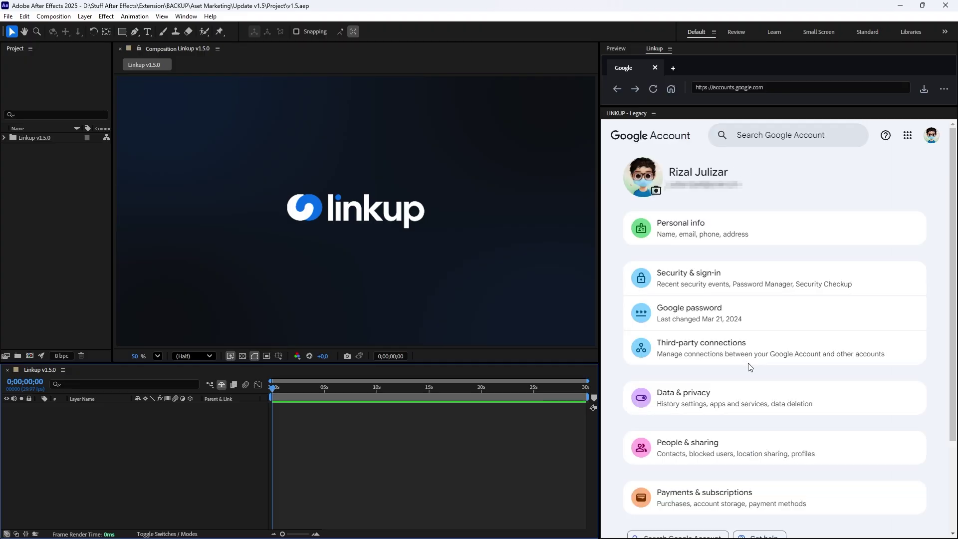
# Close the browser settings to return the Linkup panel to Modern.
pyautogui.click(943, 90)
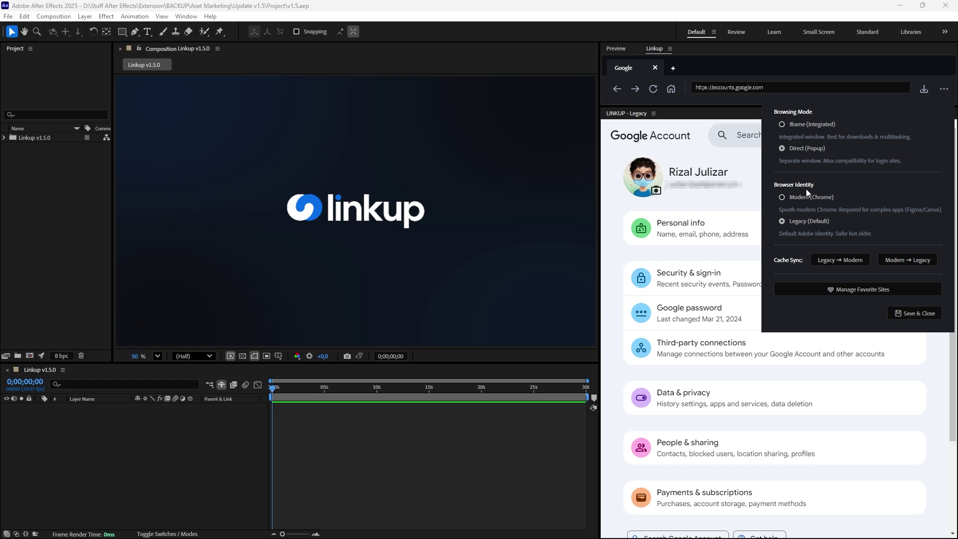
pyautogui.click(906, 315)
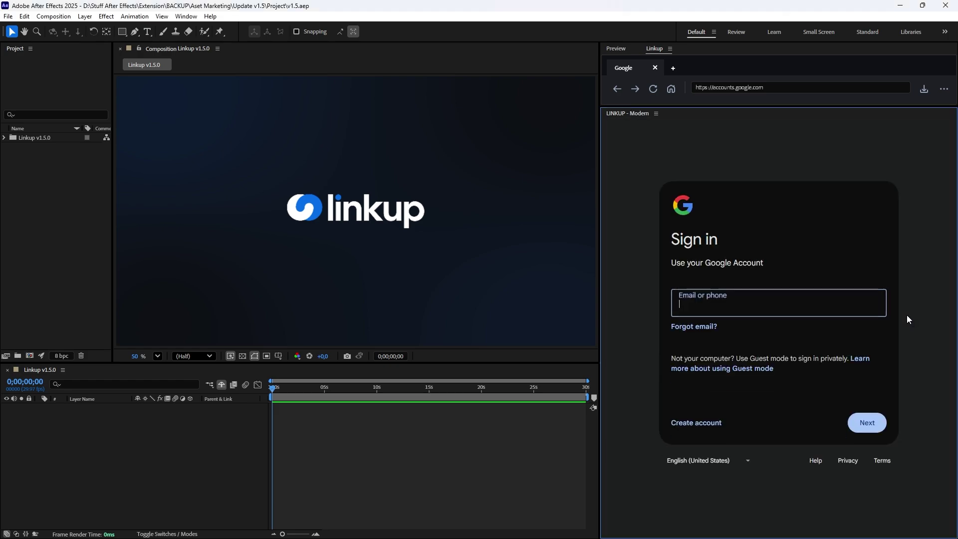
pyautogui.click(878, 279)
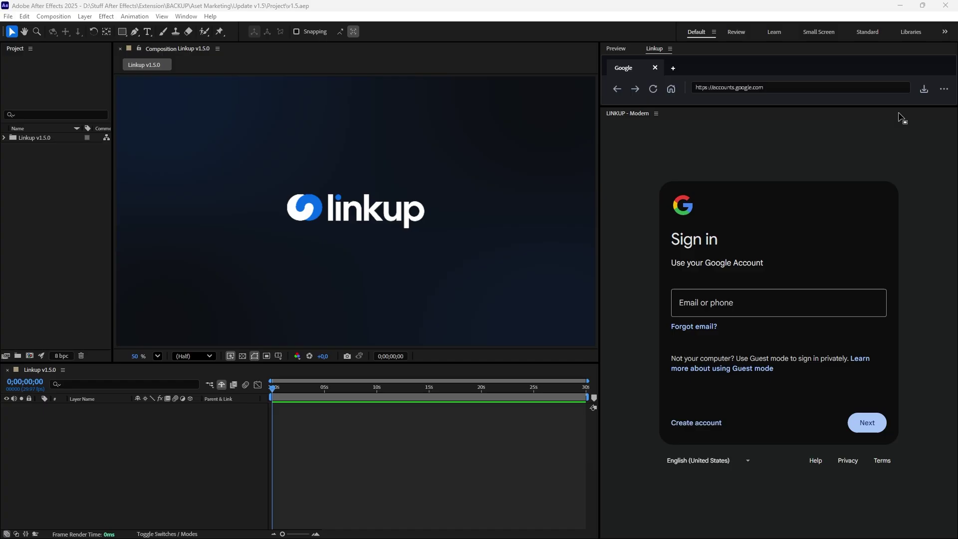
# Request a Legacy → Modern cache sync, save and quit, then bring up Linkup_Sync_LegacyToModern.bat's menu.
pyautogui.click(943, 90)
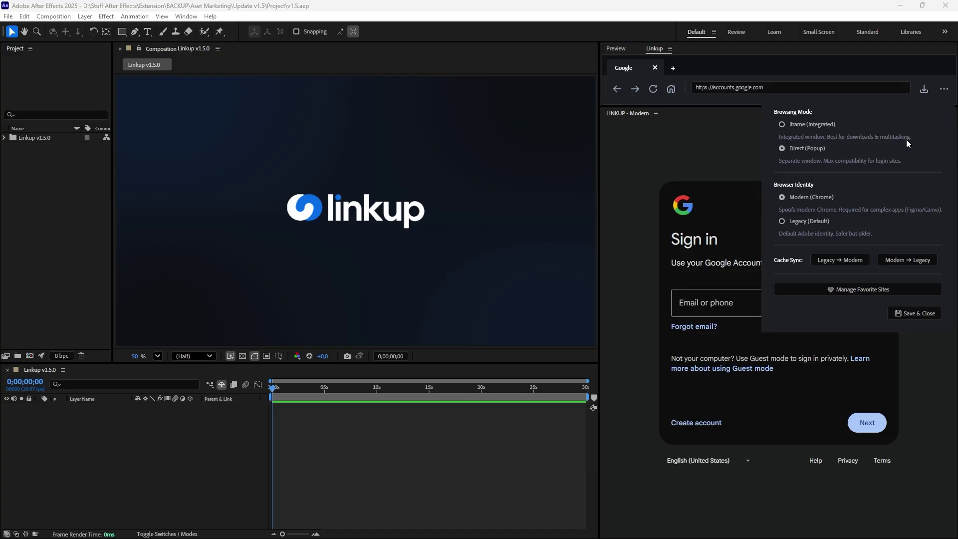
pyautogui.click(847, 261)
pyautogui.click(544, 329)
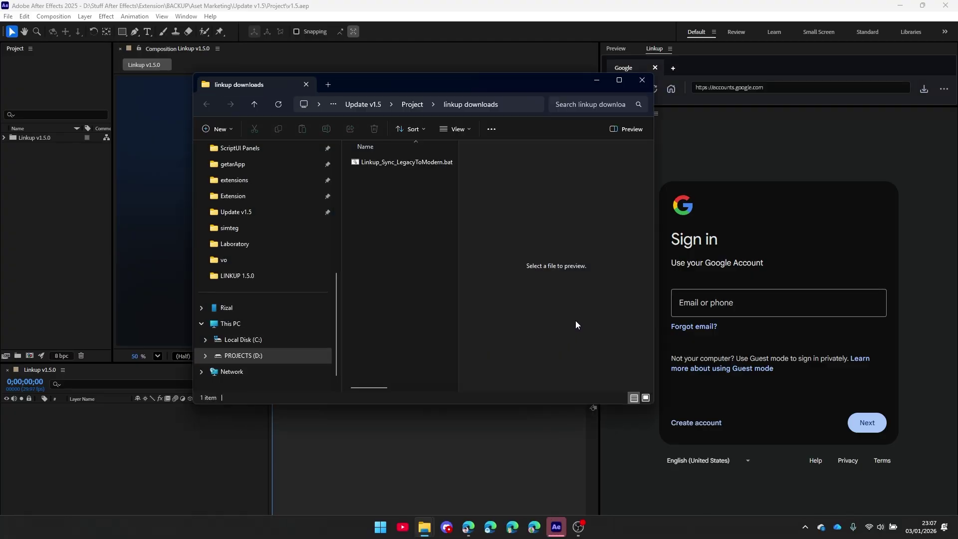
pyautogui.click(948, 6)
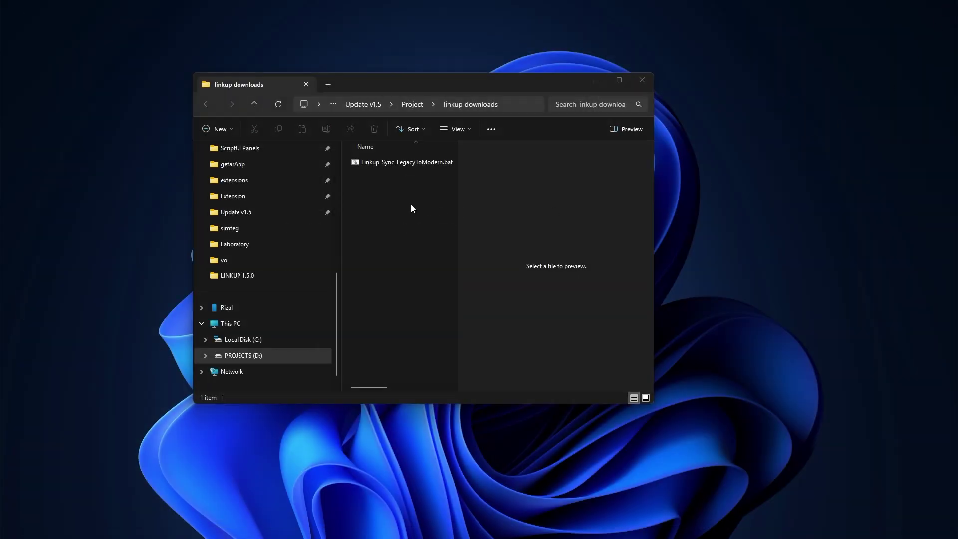
pyautogui.click(394, 162)
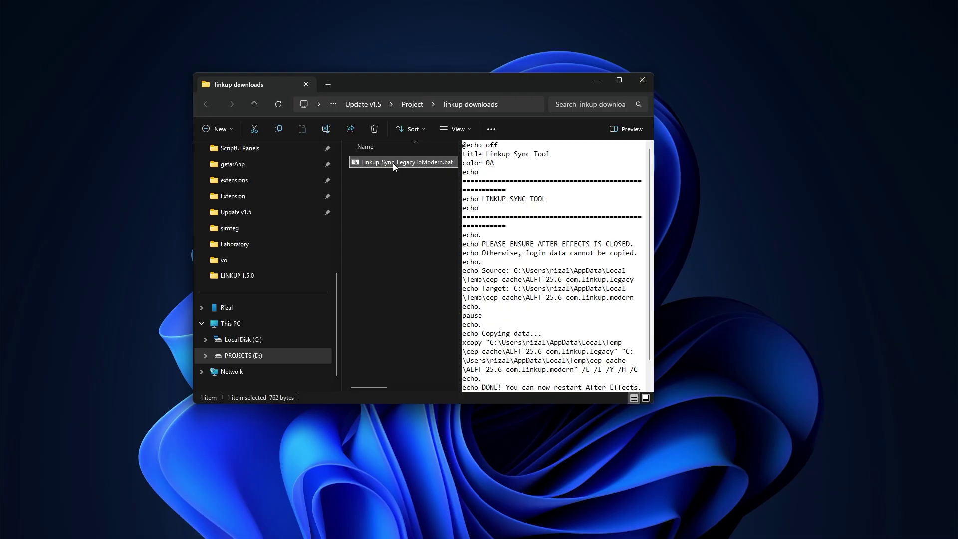
pyautogui.rightClick(393, 163)
# Run the sync batch file as administrator, copying 112 files to the modern cache.
pyautogui.click(434, 255)
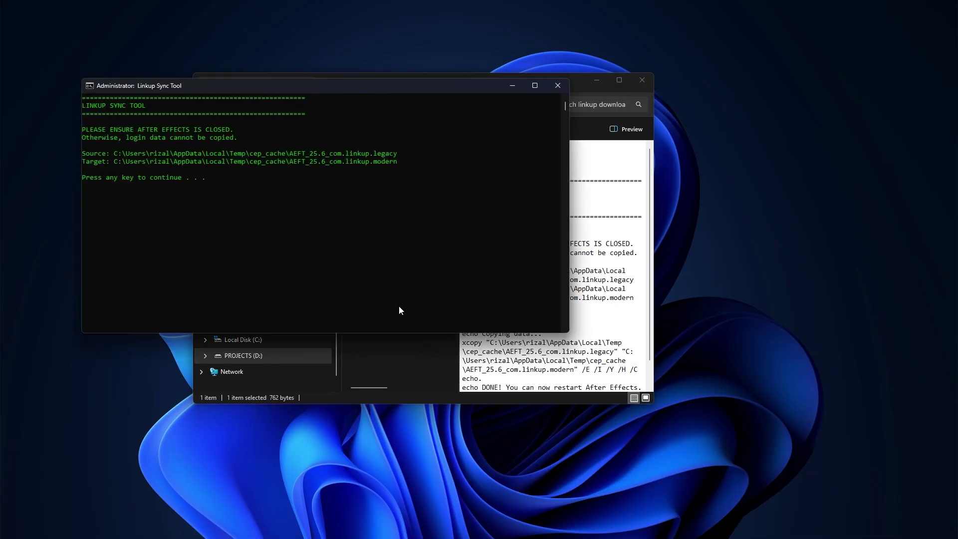
pyautogui.click(330, 258)
pyautogui.press('Return')
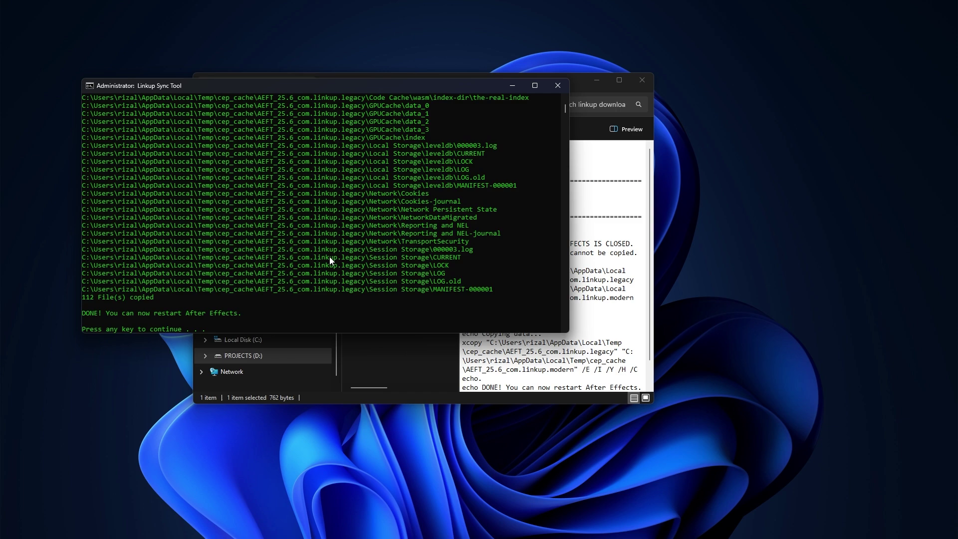
pyautogui.press('Return')
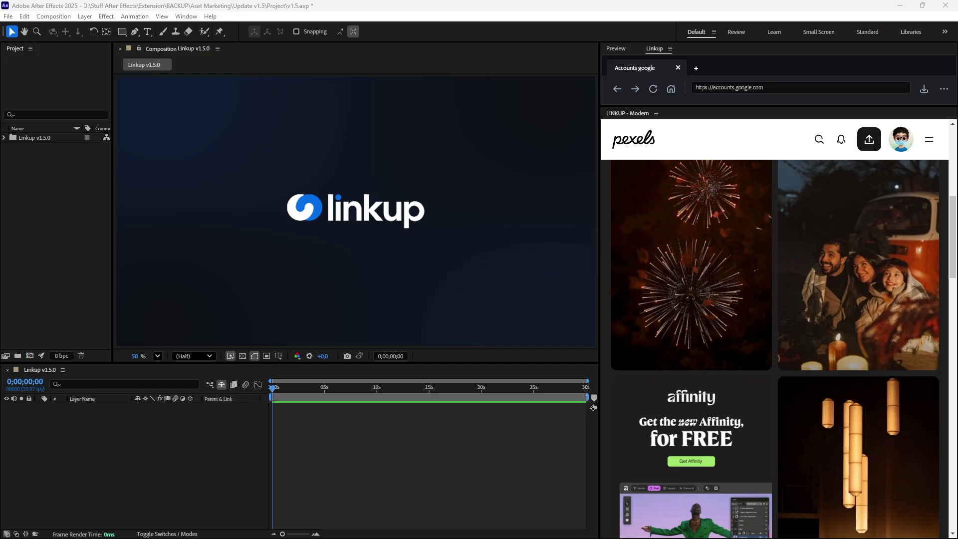
# Scroll Pexels and check the fireworks photo's image actions, then dismiss them.
pyautogui.moveTo(663, 239)
pyautogui.scroll(-1, 682, 249)
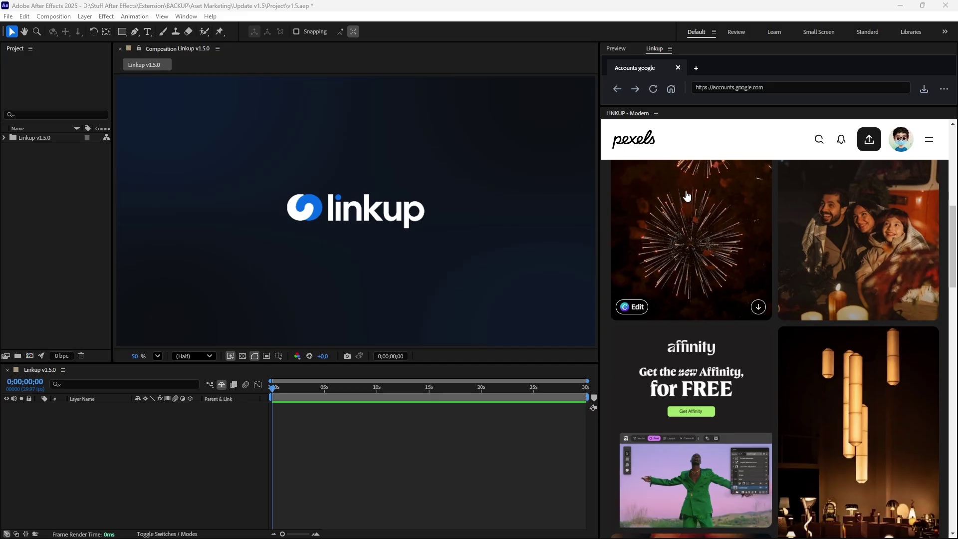
pyautogui.rightClick(696, 230)
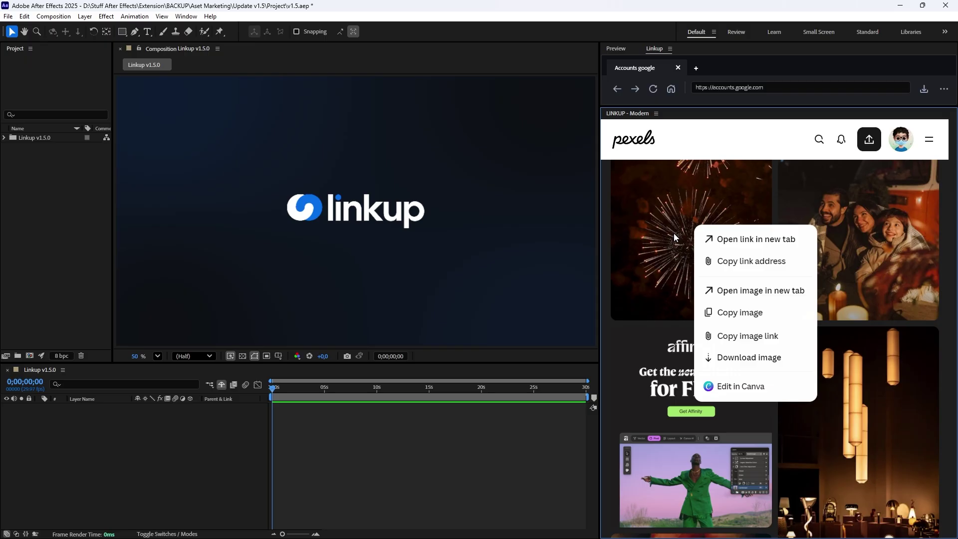
pyautogui.click(666, 335)
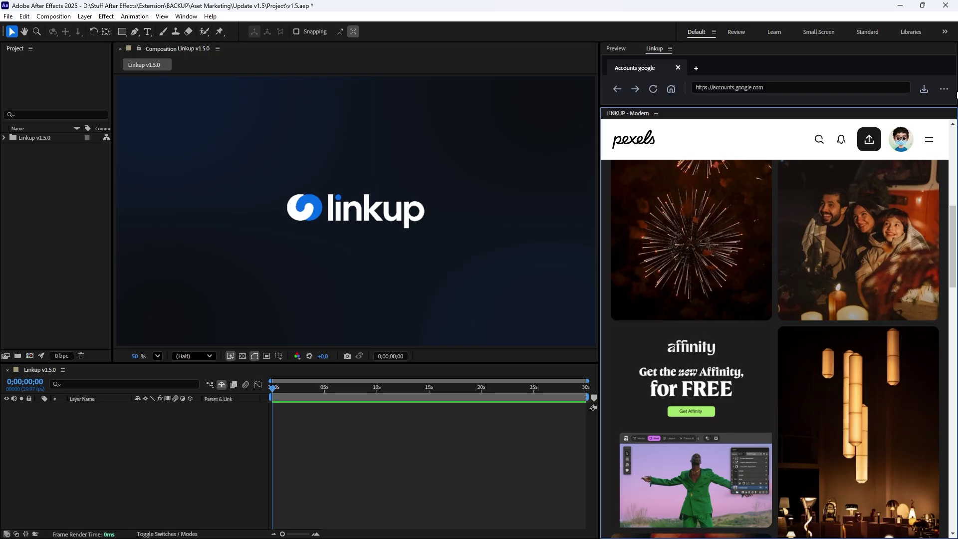
# Switch the Linkup browsing mode to Iframe (Integrated) and save, reloading Pexels.
pyautogui.click(944, 90)
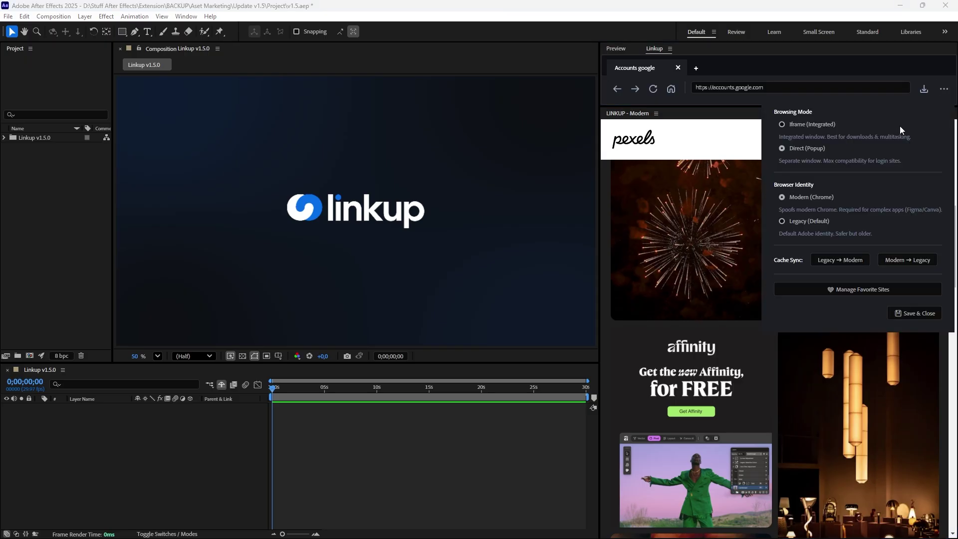
pyautogui.click(806, 125)
pyautogui.click(914, 312)
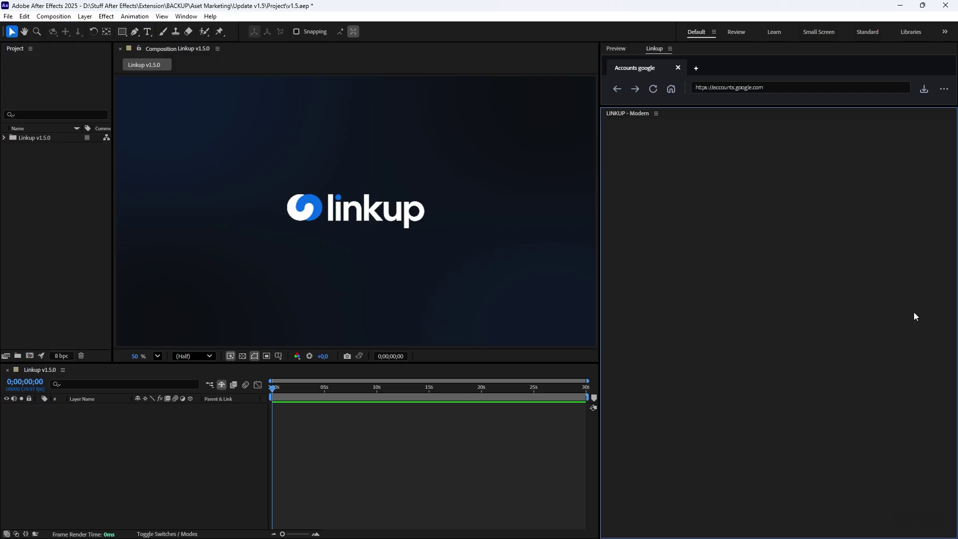
pyautogui.scroll(-6, 897, 313)
# Open the fireworks photo preview and save it into the Project panel.
pyautogui.click(717, 301)
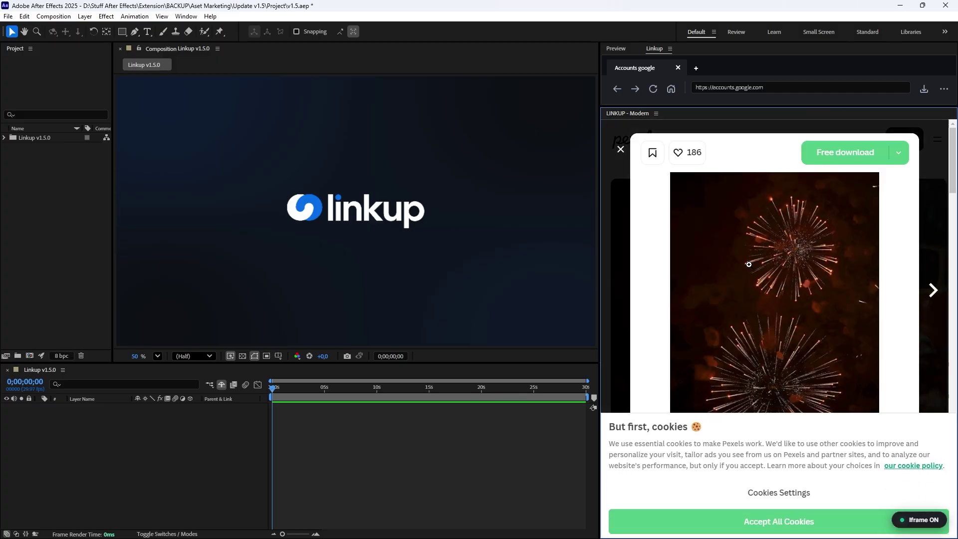
pyautogui.rightClick(751, 264)
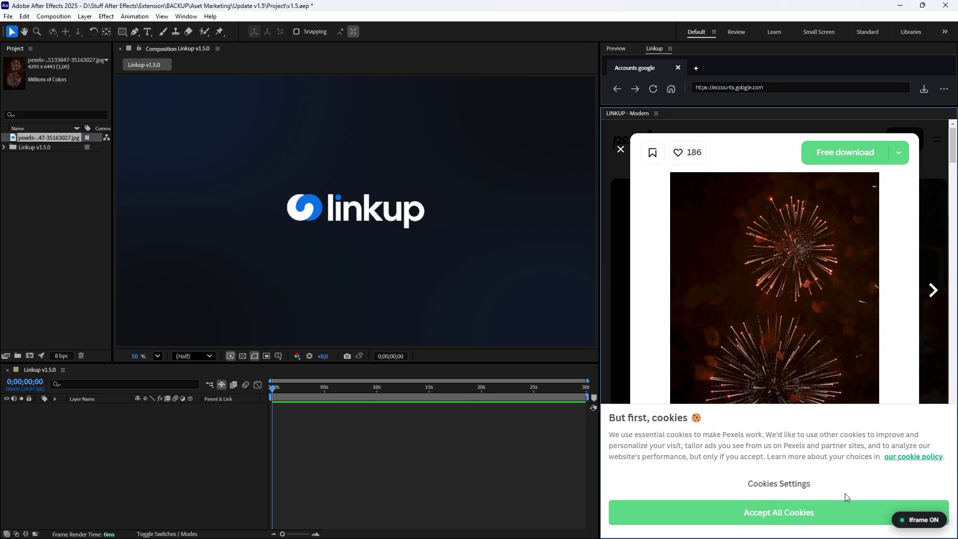
# Download the fireworks photo at about 3 seconds, then move time to 0;00;13;05.
pyautogui.click(306, 394)
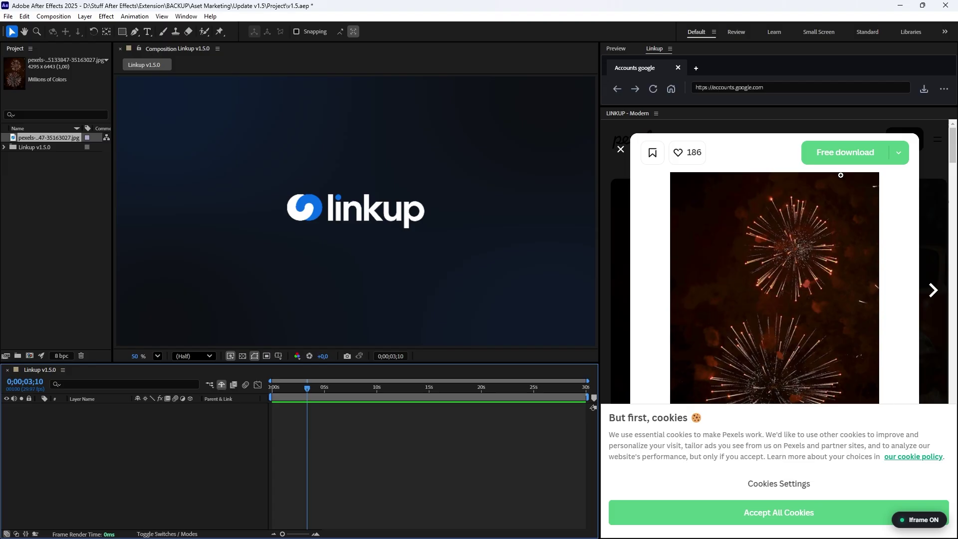
pyautogui.click(844, 159)
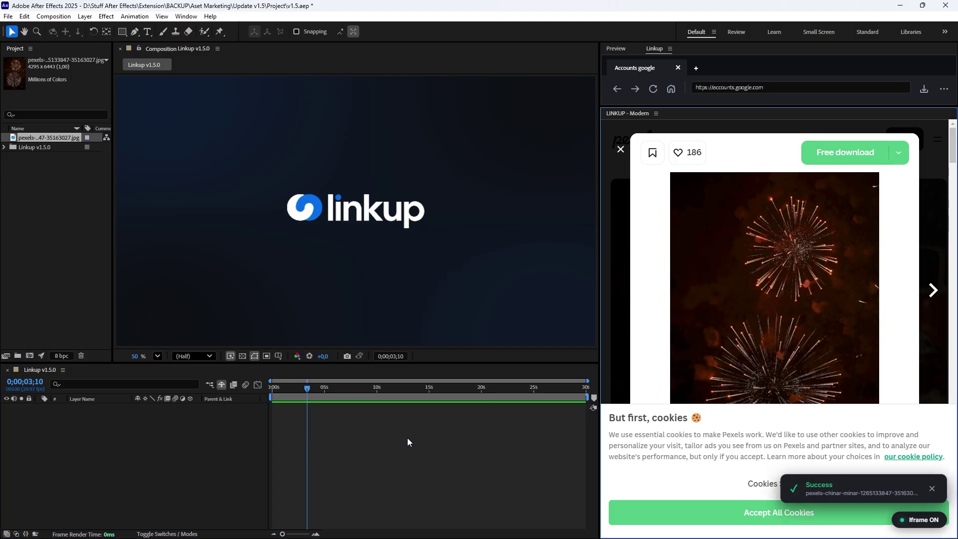
pyautogui.click(350, 399)
pyautogui.click(410, 398)
# Close the preview and download the couple photo and night city video as layers.
pyautogui.scroll(-3, 353, 208)
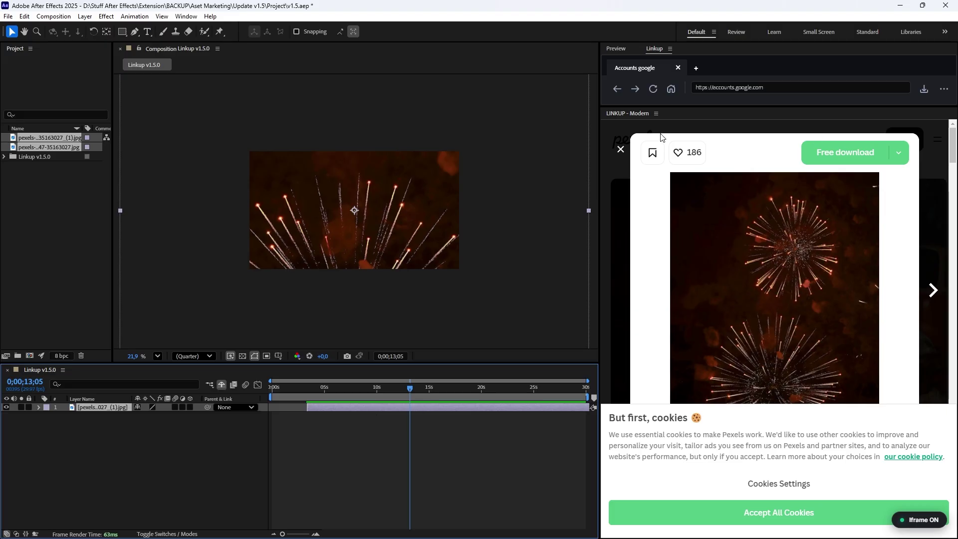
pyautogui.click(621, 148)
pyautogui.scroll(-3, 794, 264)
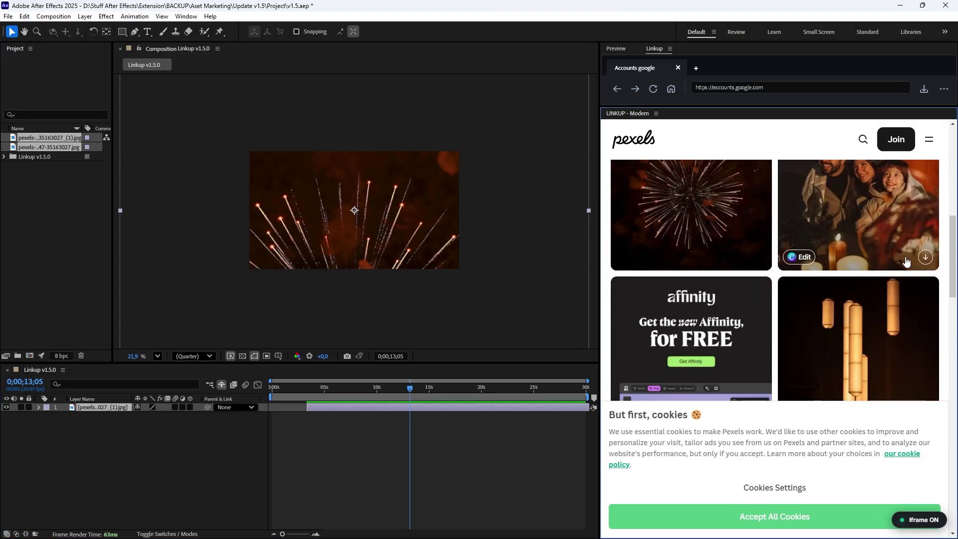
pyautogui.click(925, 257)
pyautogui.scroll(-10, 701, 267)
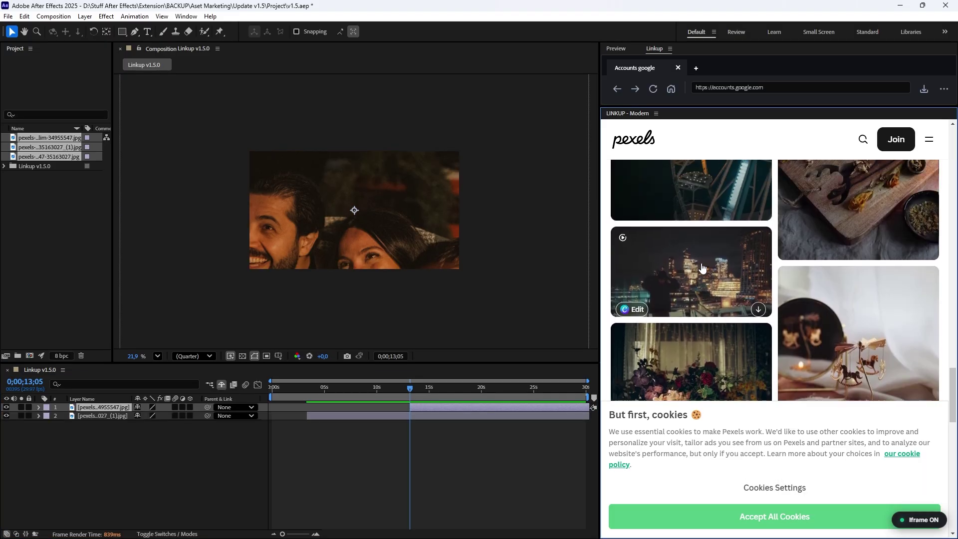
pyautogui.click(757, 309)
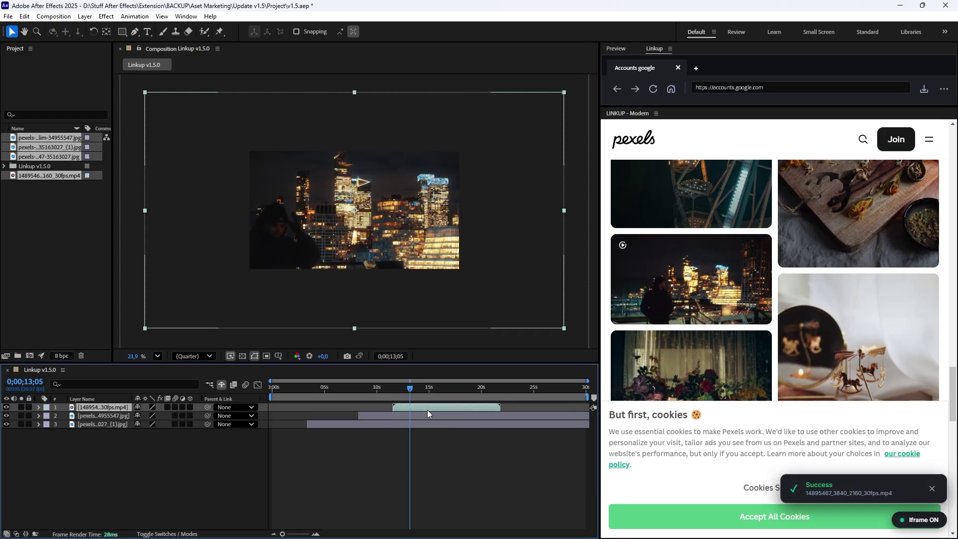
# Reveal the downloaded mp4 from the Downloads list and browse up to linkup downloads.
pyautogui.click(924, 89)
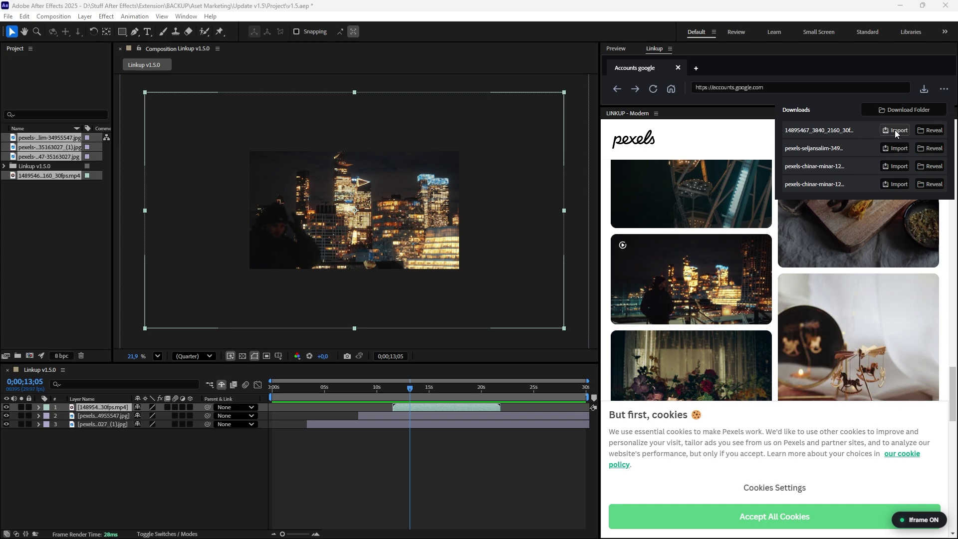
pyautogui.click(931, 130)
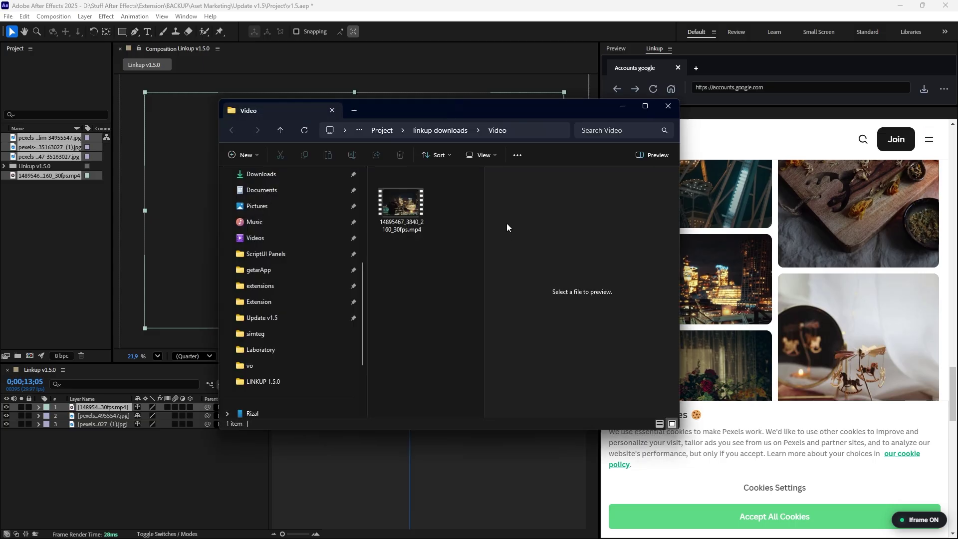
pyautogui.click(441, 130)
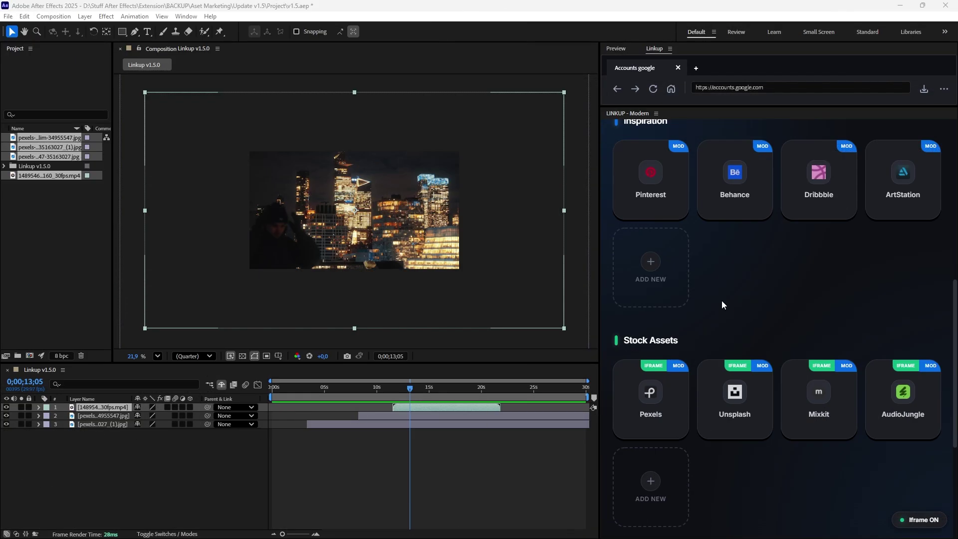
pyautogui.click(944, 89)
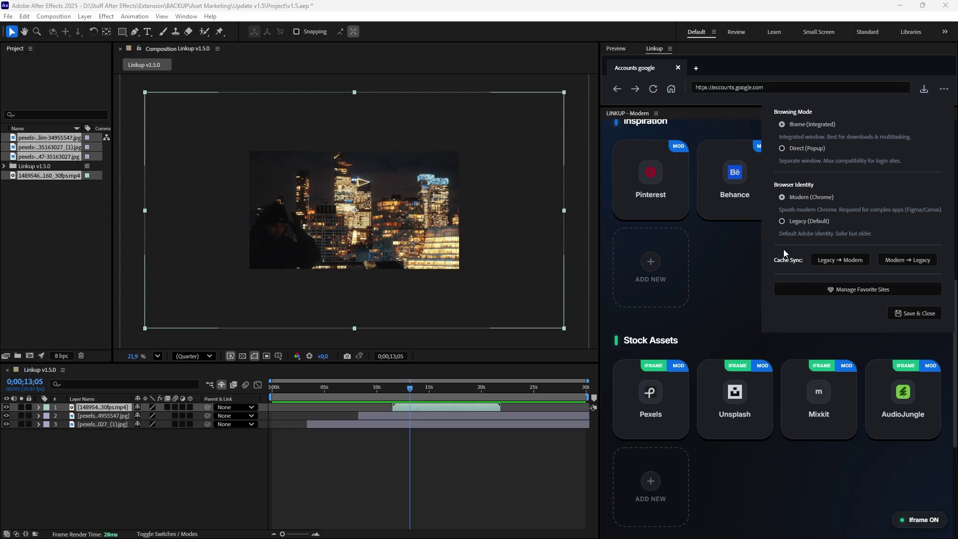
pyautogui.click(738, 313)
pyautogui.moveTo(656, 369)
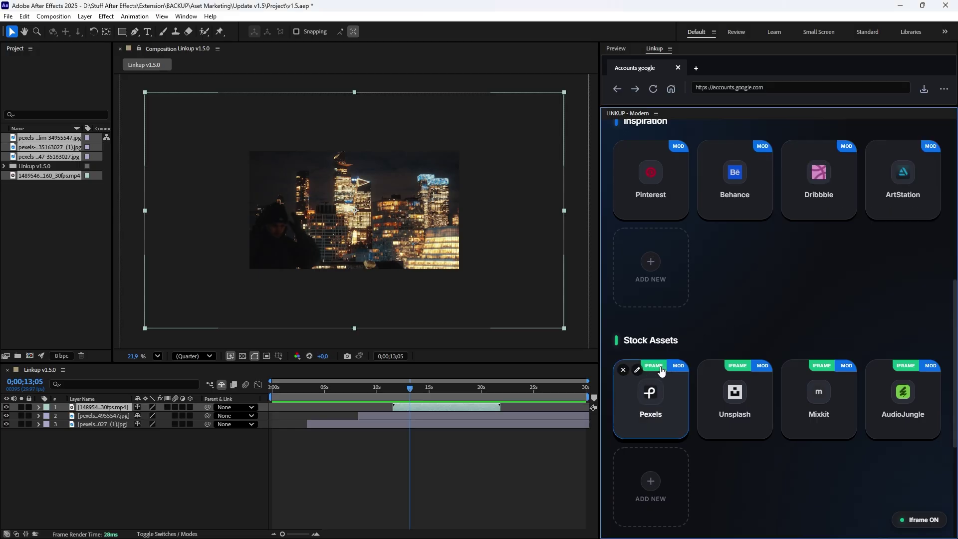
pyautogui.scroll(6, 698, 374)
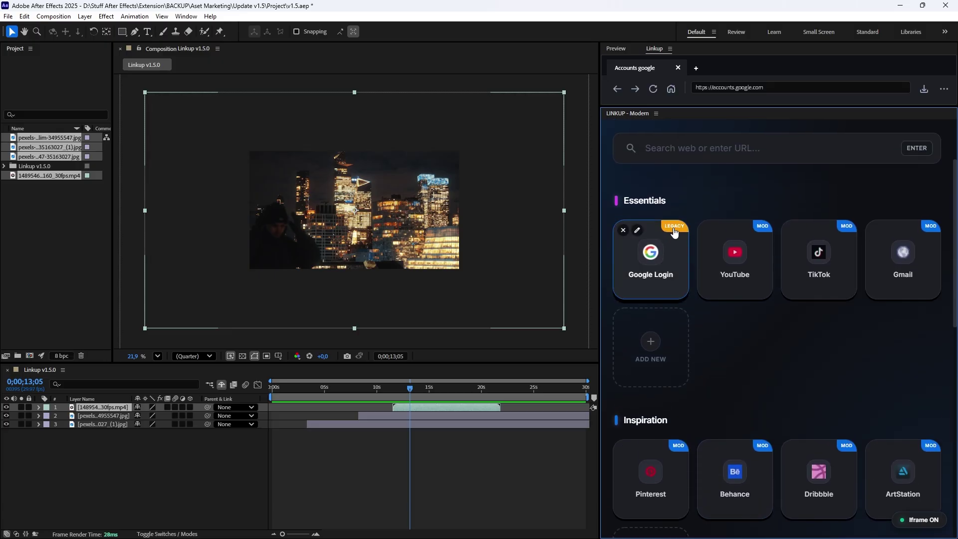
pyautogui.scroll(-7, 671, 323)
pyautogui.click(637, 320)
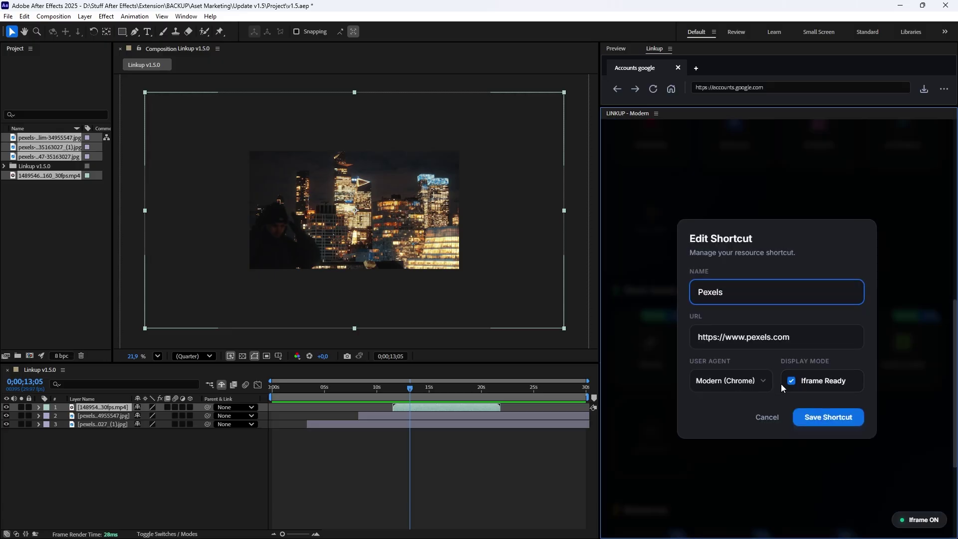
pyautogui.click(759, 416)
pyautogui.scroll(5, 852, 399)
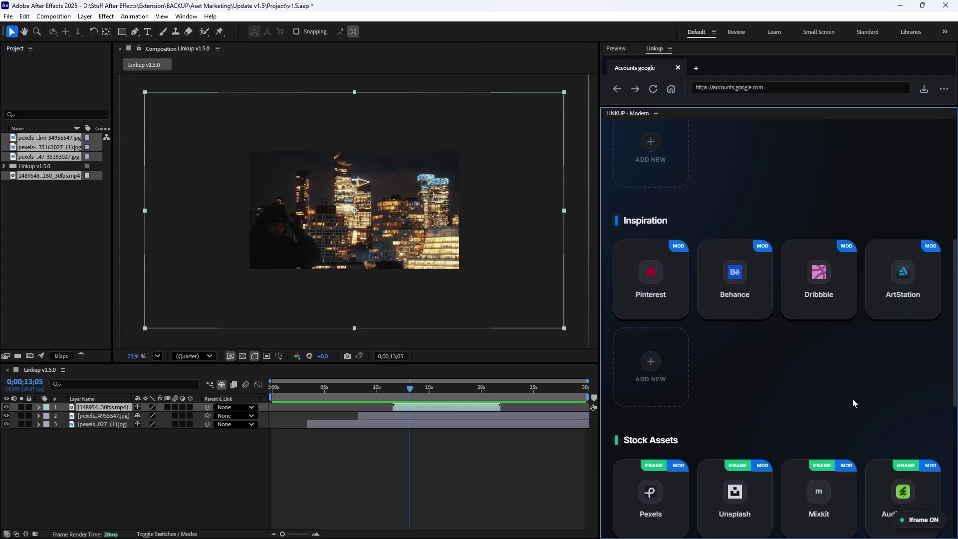
pyautogui.scroll(5, 918, 223)
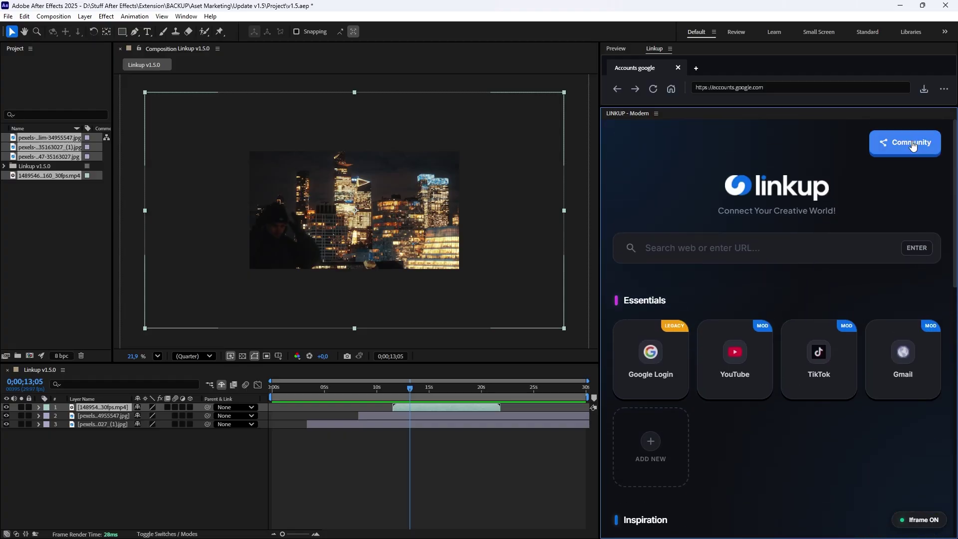
# Publish the Linkup community resource and add The Principles of… YouTube resource to My List.
pyautogui.click(913, 146)
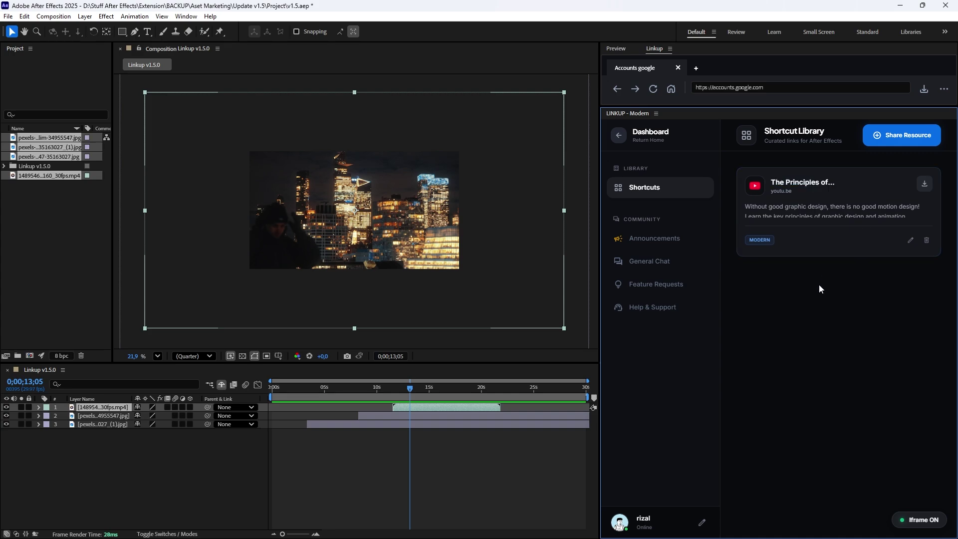
pyautogui.click(907, 136)
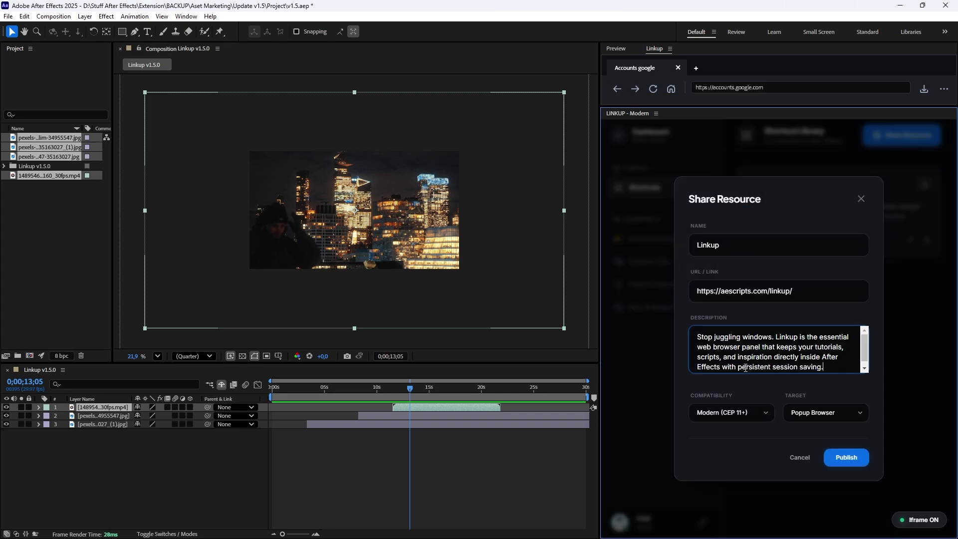
pyautogui.click(842, 457)
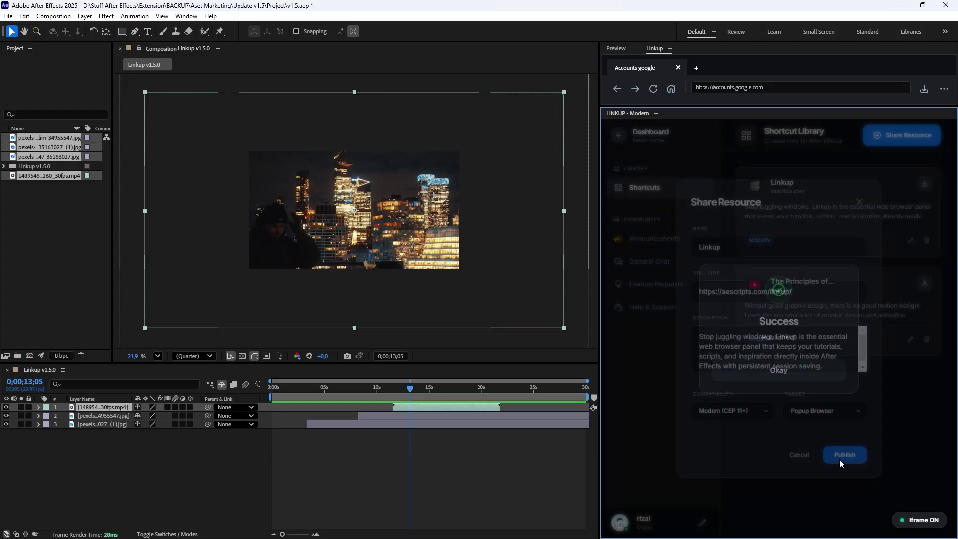
pyautogui.click(801, 374)
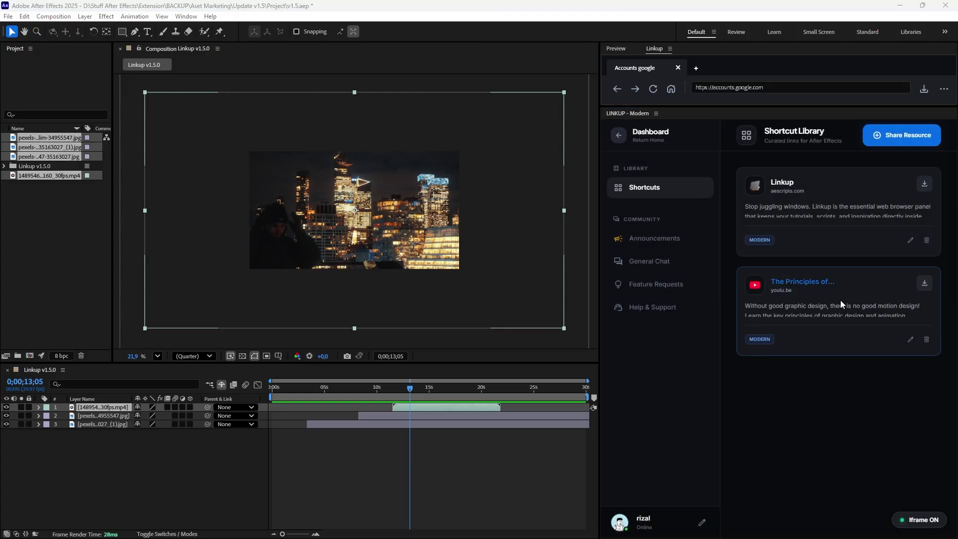
pyautogui.click(925, 283)
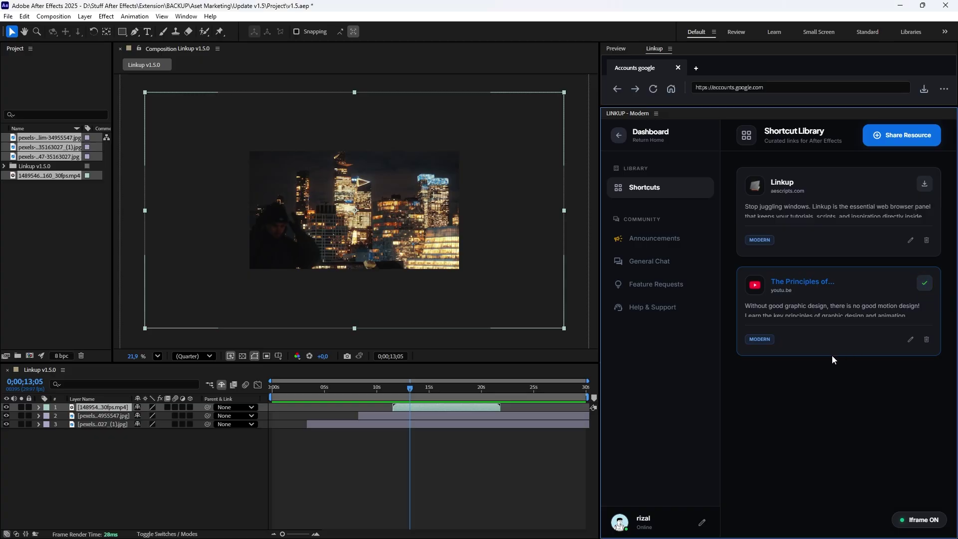
# From the Linkup Dashboard, open 'The Principles of Motion Design' YouTube video under Community Picks.
pyautogui.click(641, 136)
pyautogui.scroll(-5, 787, 295)
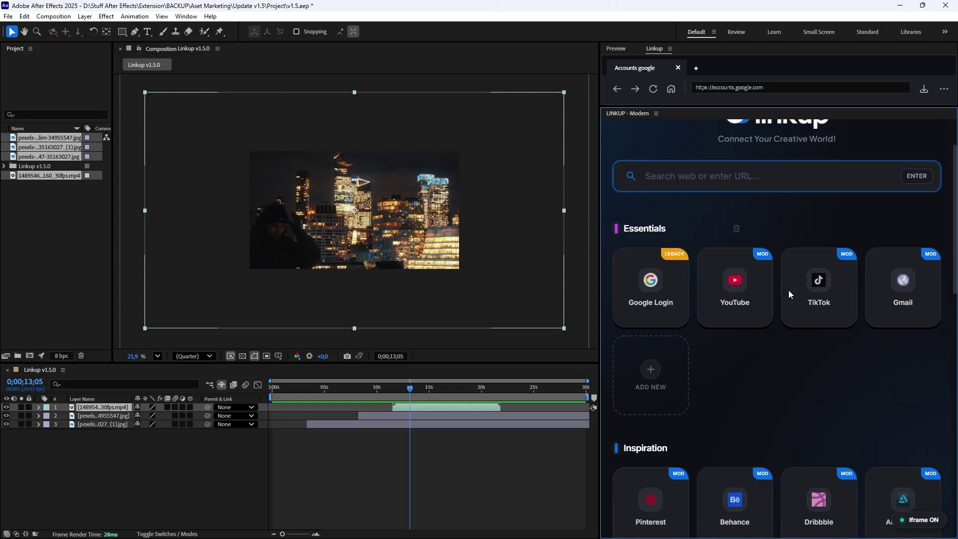
pyautogui.moveTo(667, 421)
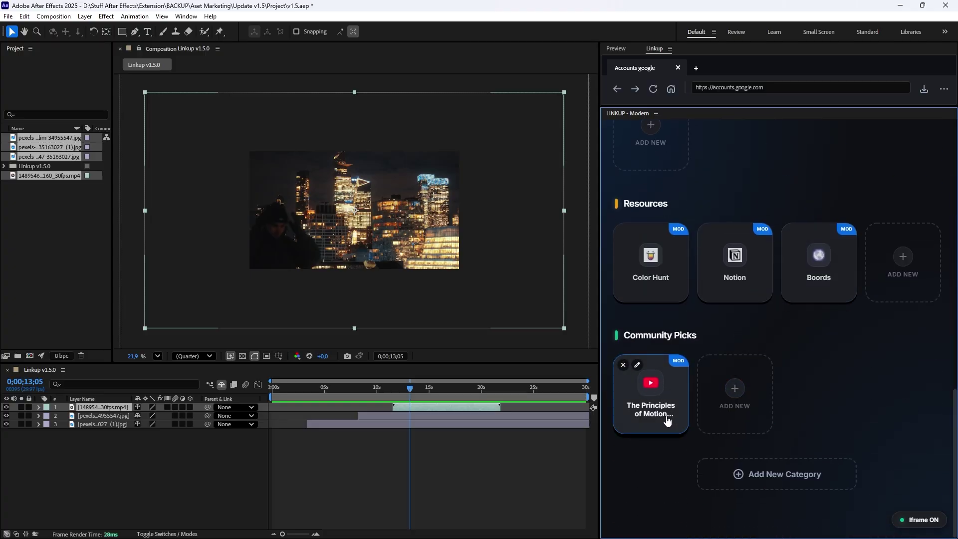
pyautogui.click(656, 401)
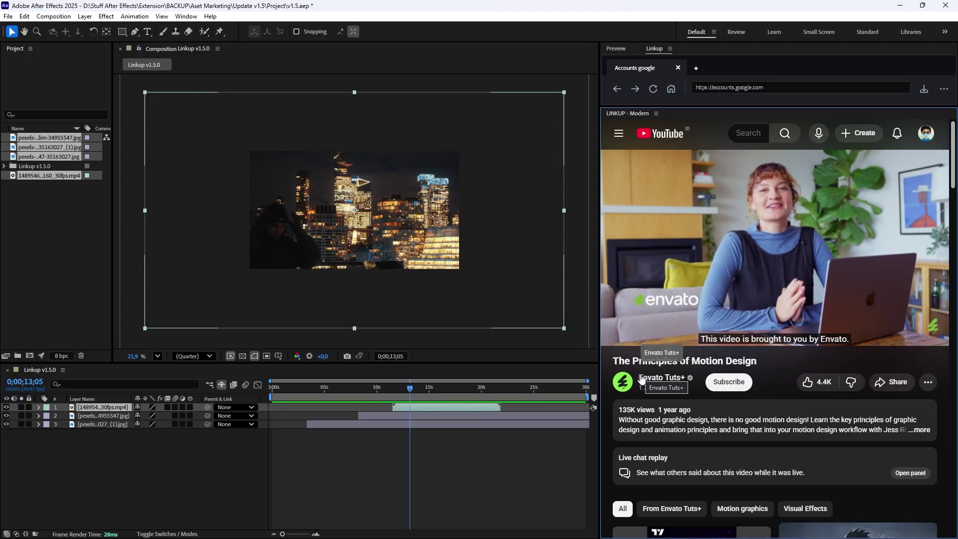